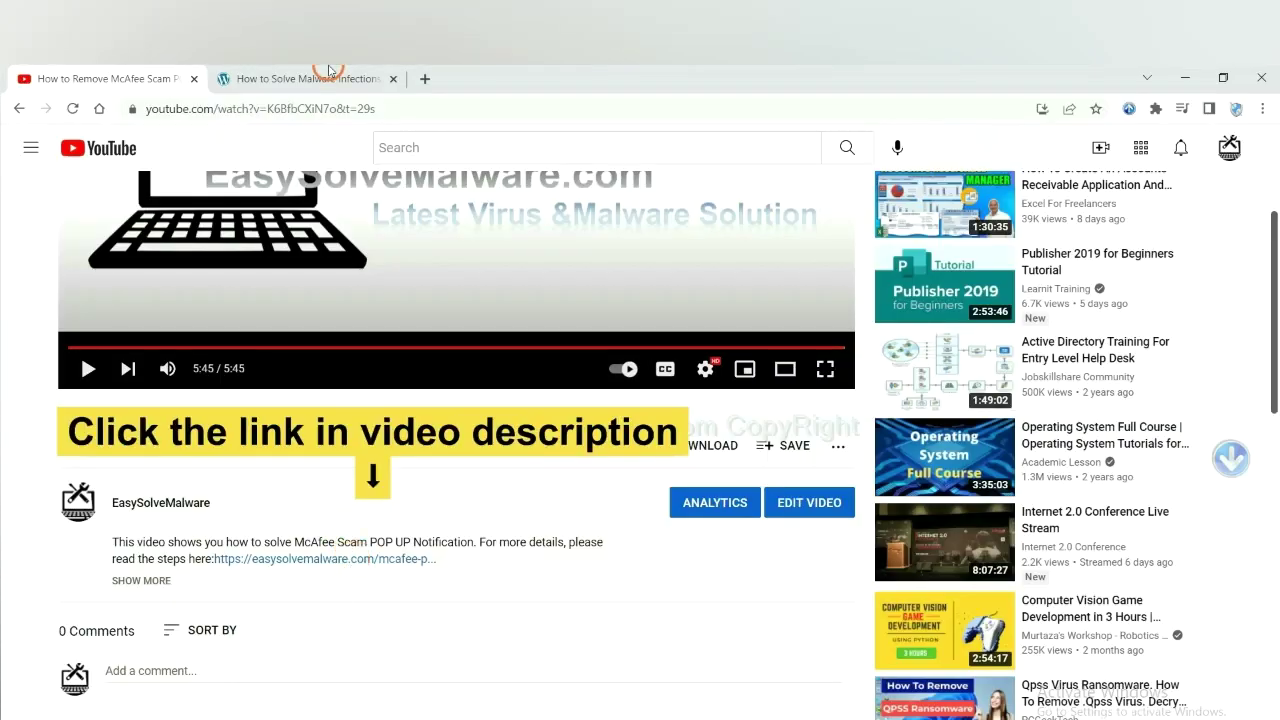
Switch to the 'How to Solve Malware Infection' tab showing the easysolvemalware.com guide
click(328, 78)
Download SpyHunter for Windows from the guide and run the downloaded installer
scroll(1270, 406, down, 3)
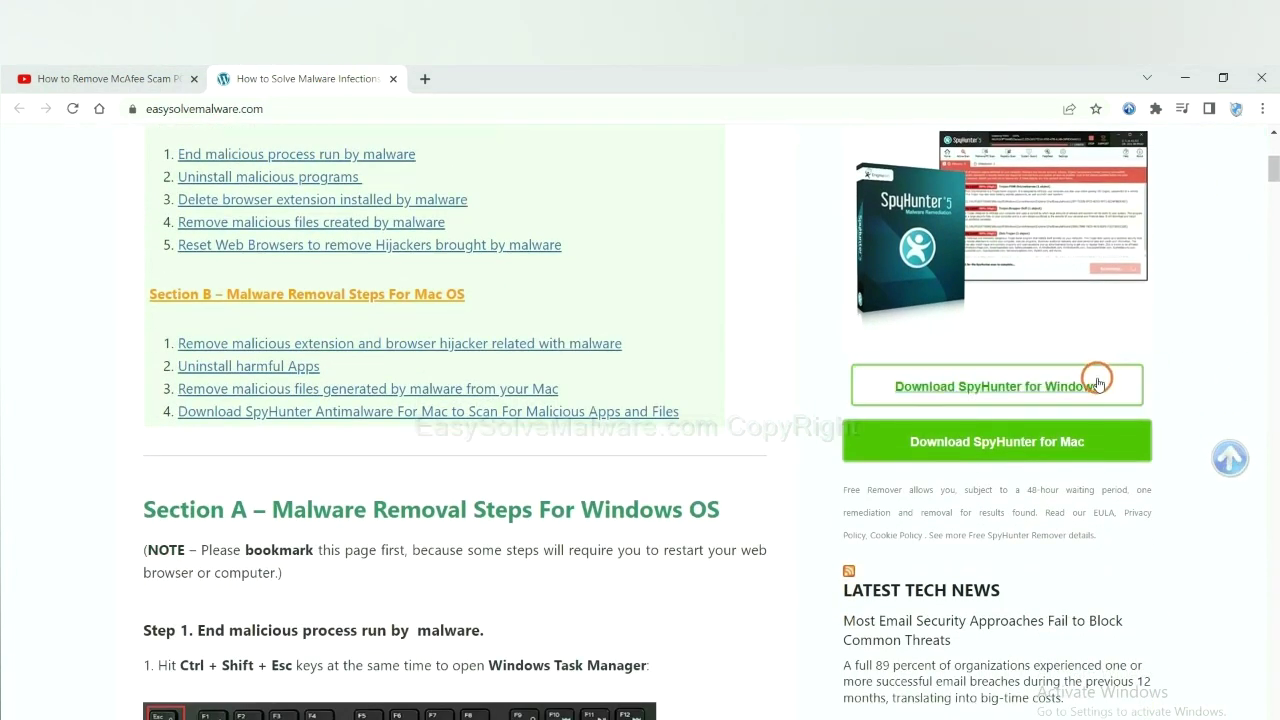
click(1087, 384)
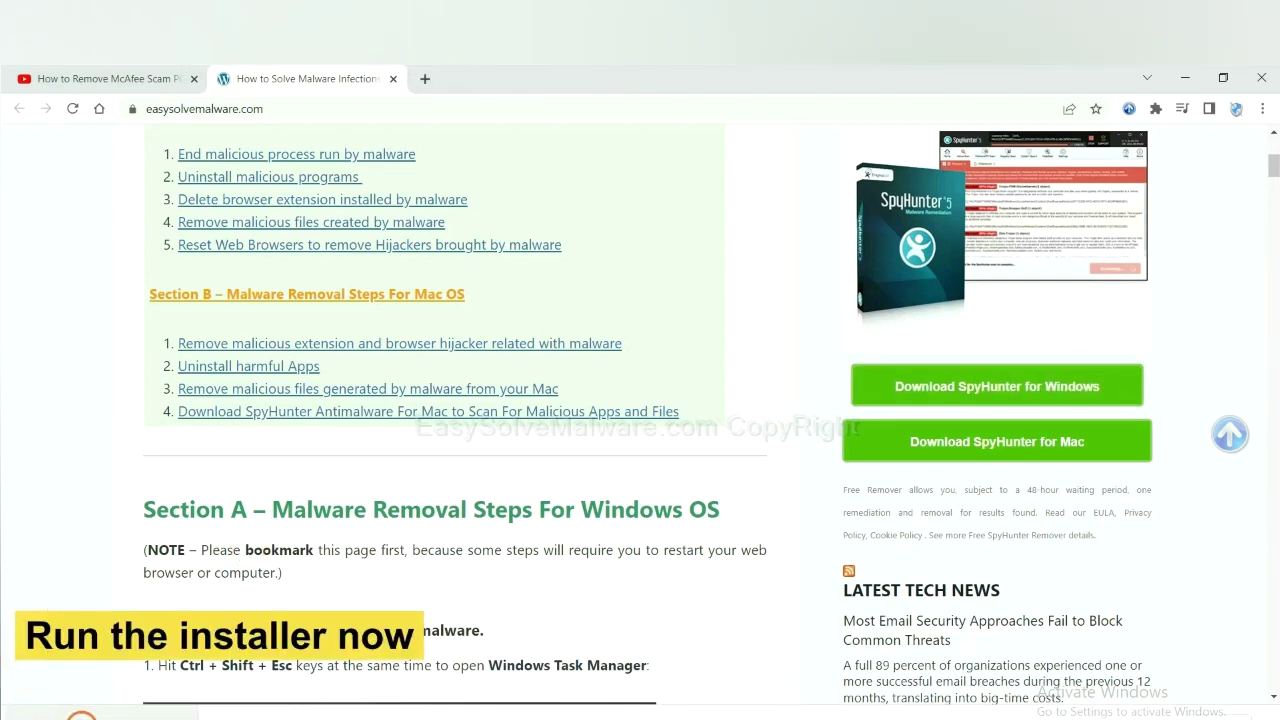
click(82, 714)
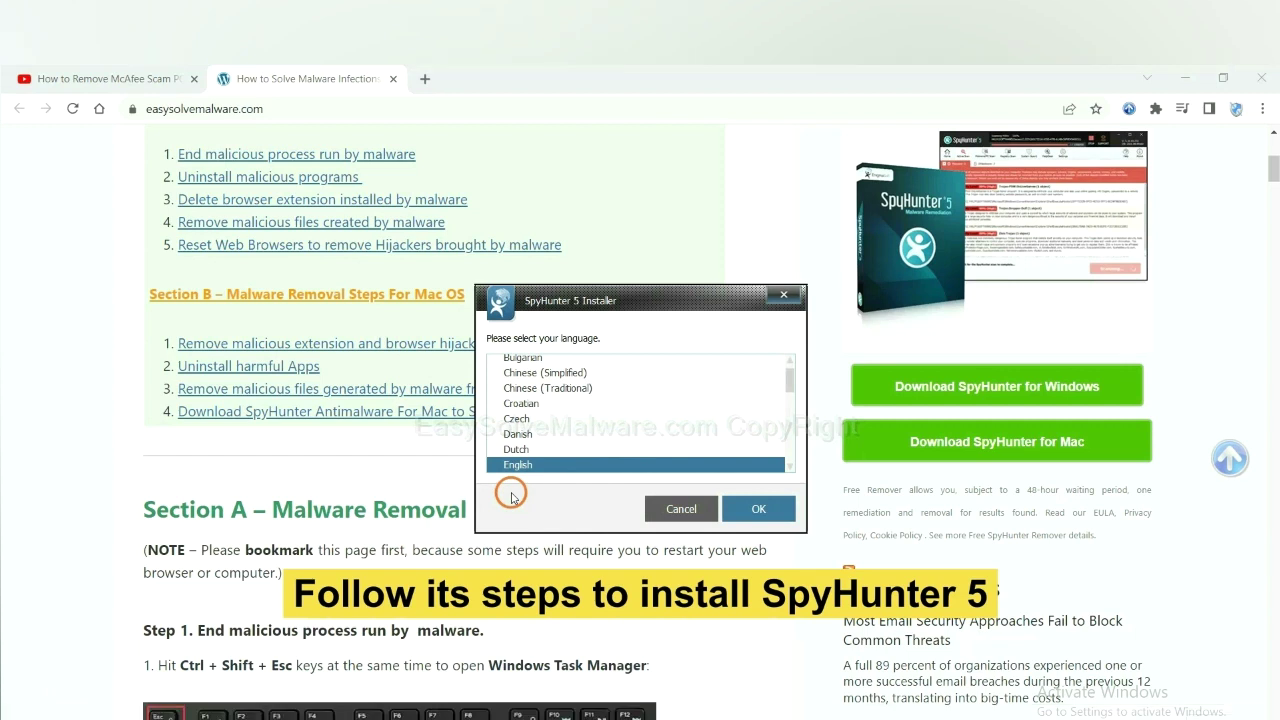
Install SpyHunter 5 in English, accepting the EULA and Privacy Policy, and finish setup
click(735, 505)
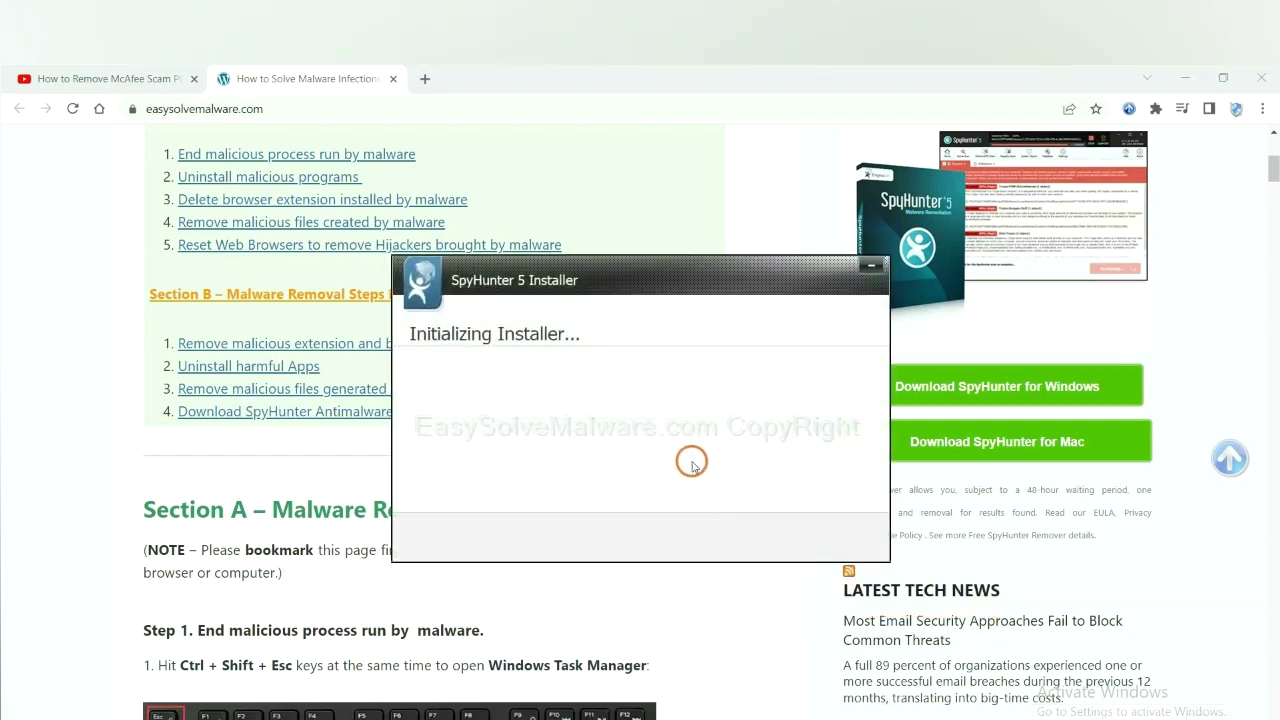
click(555, 428)
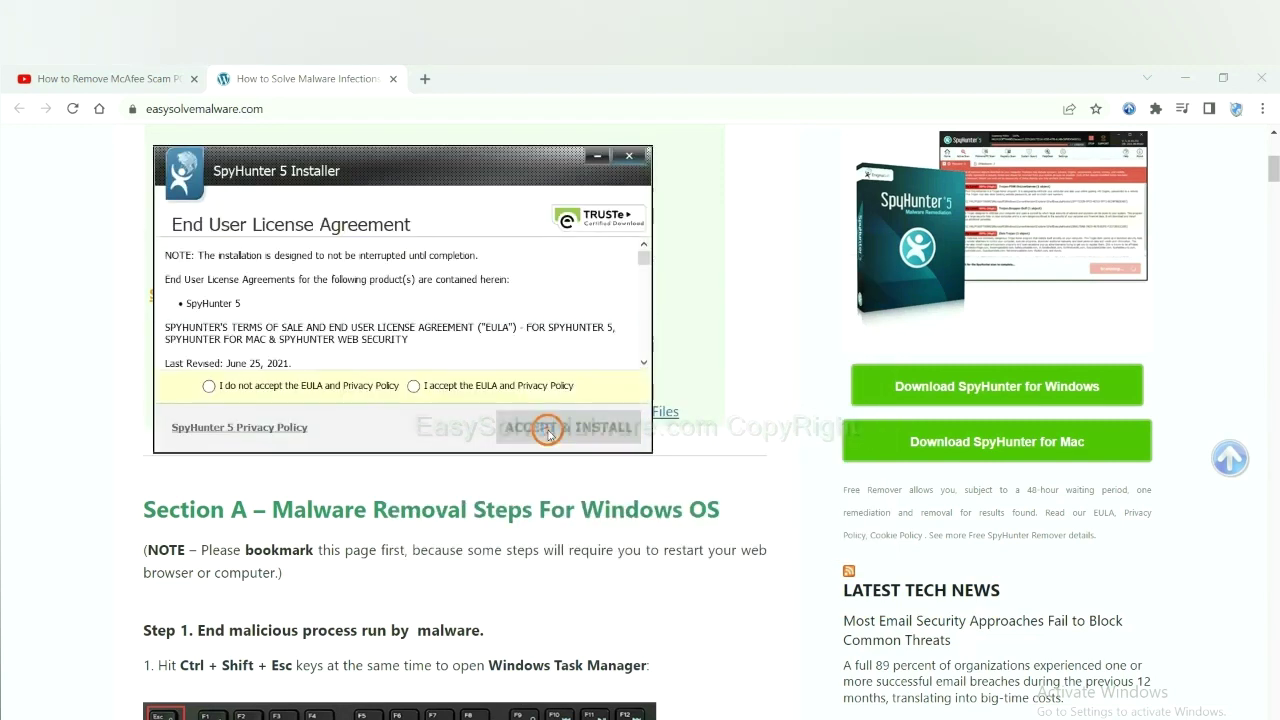
click(413, 385)
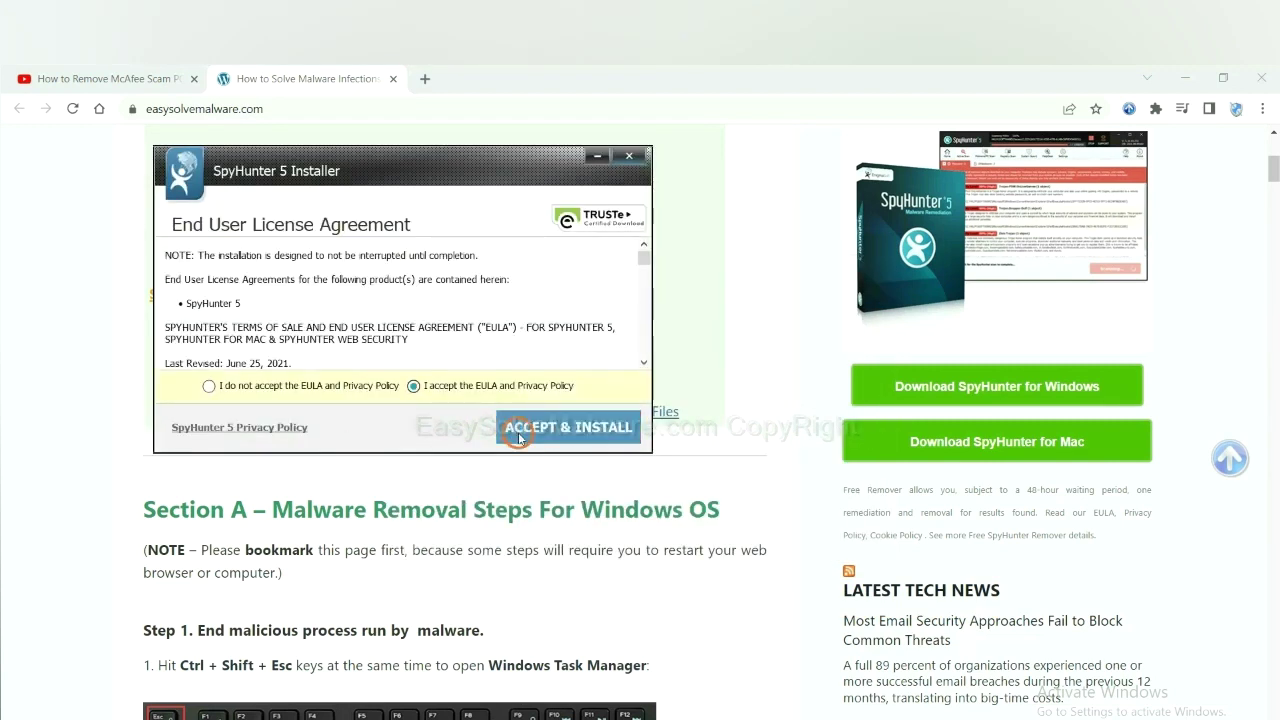
click(519, 437)
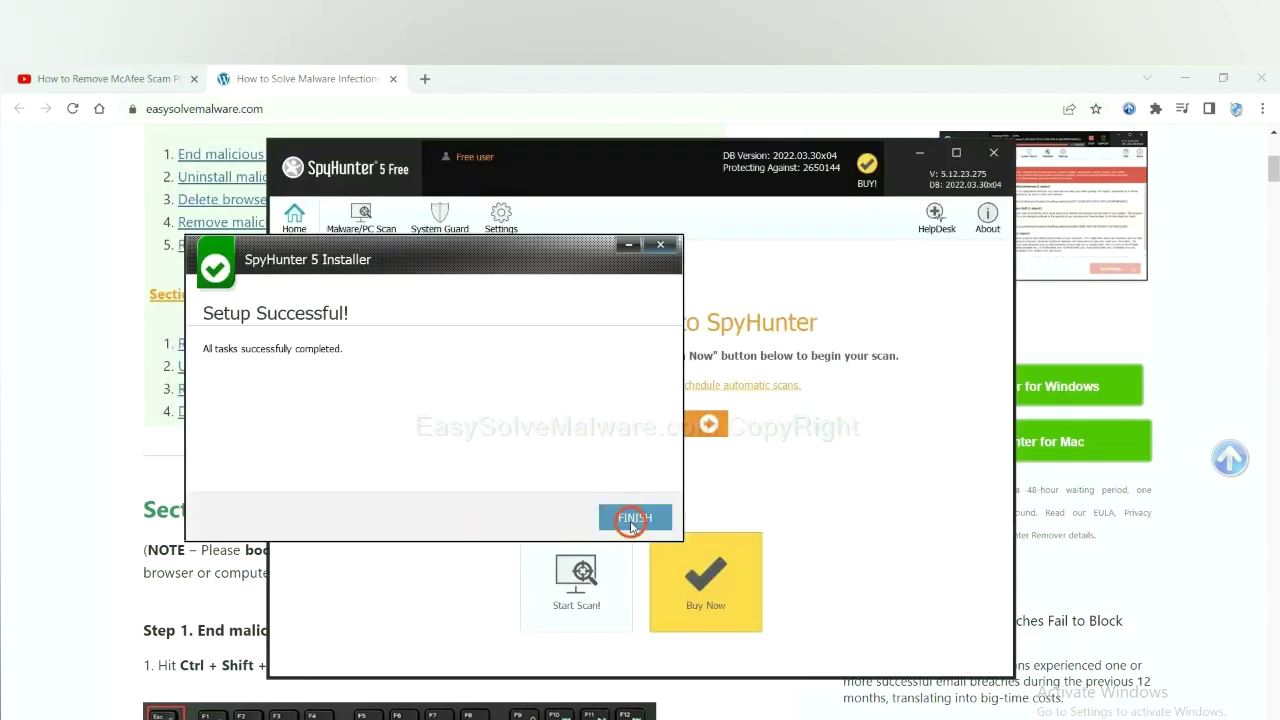
click(623, 517)
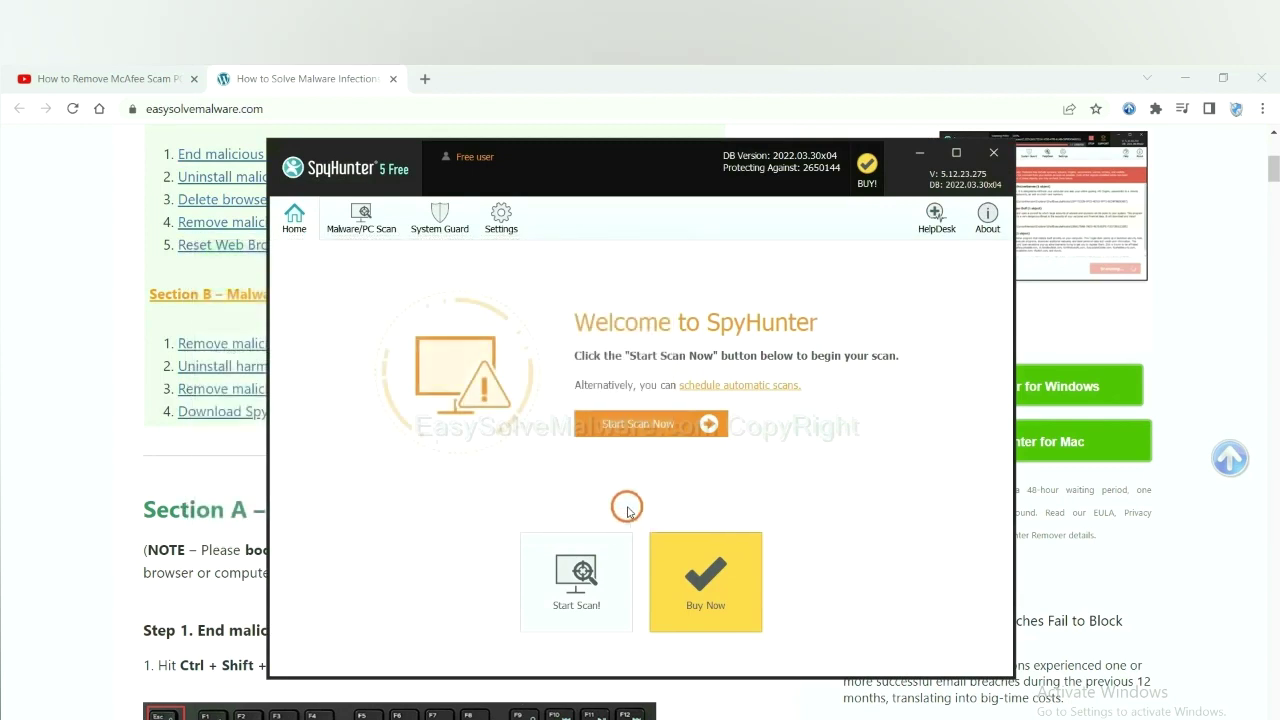
Run a SpyHunter 5 scan and move past the results listing remove360.bat
click(631, 432)
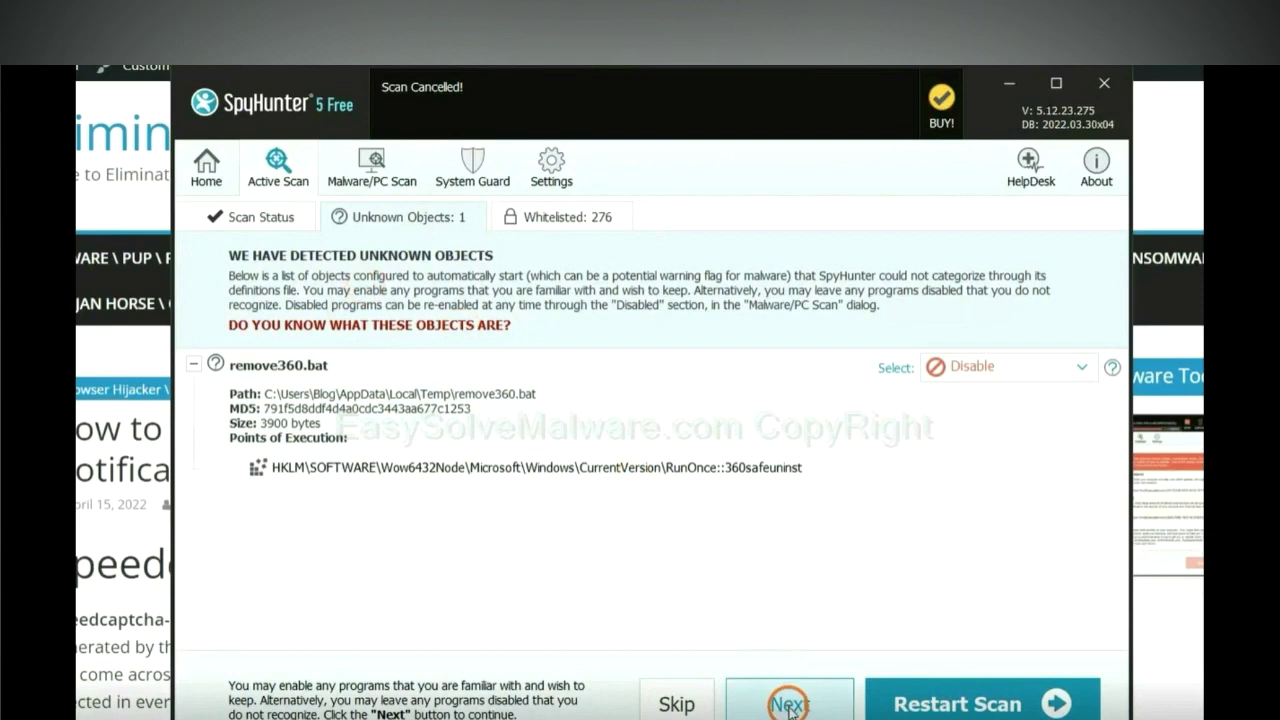
click(789, 706)
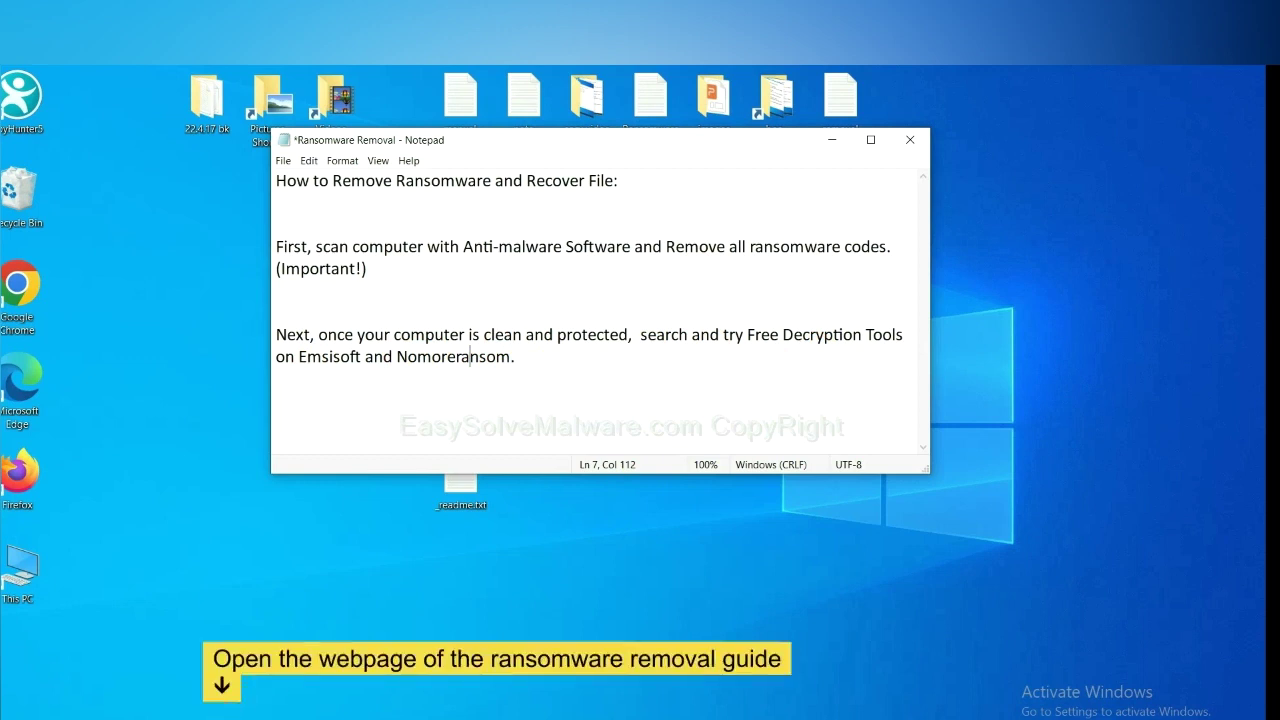
Follow Step 4 of the jhdd guide to Emsisoft's ransomware decryption tools page
click(200, 680)
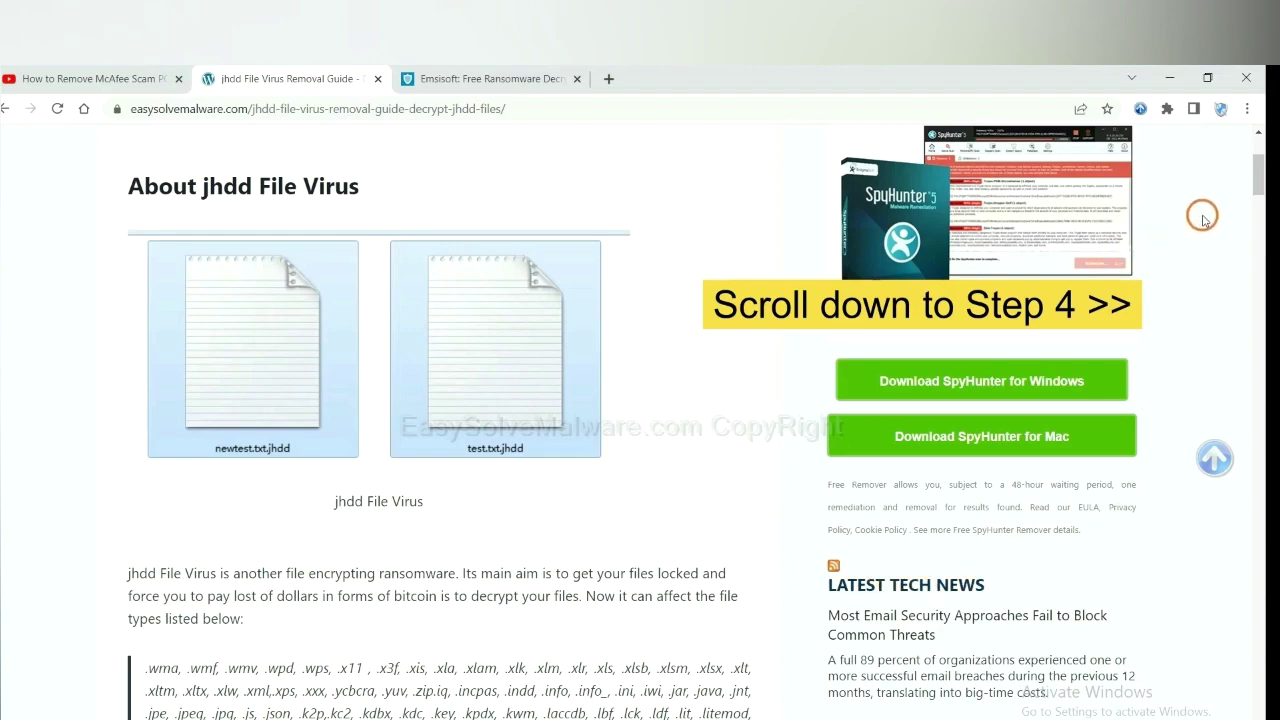
drag(1258, 180, 1257, 644)
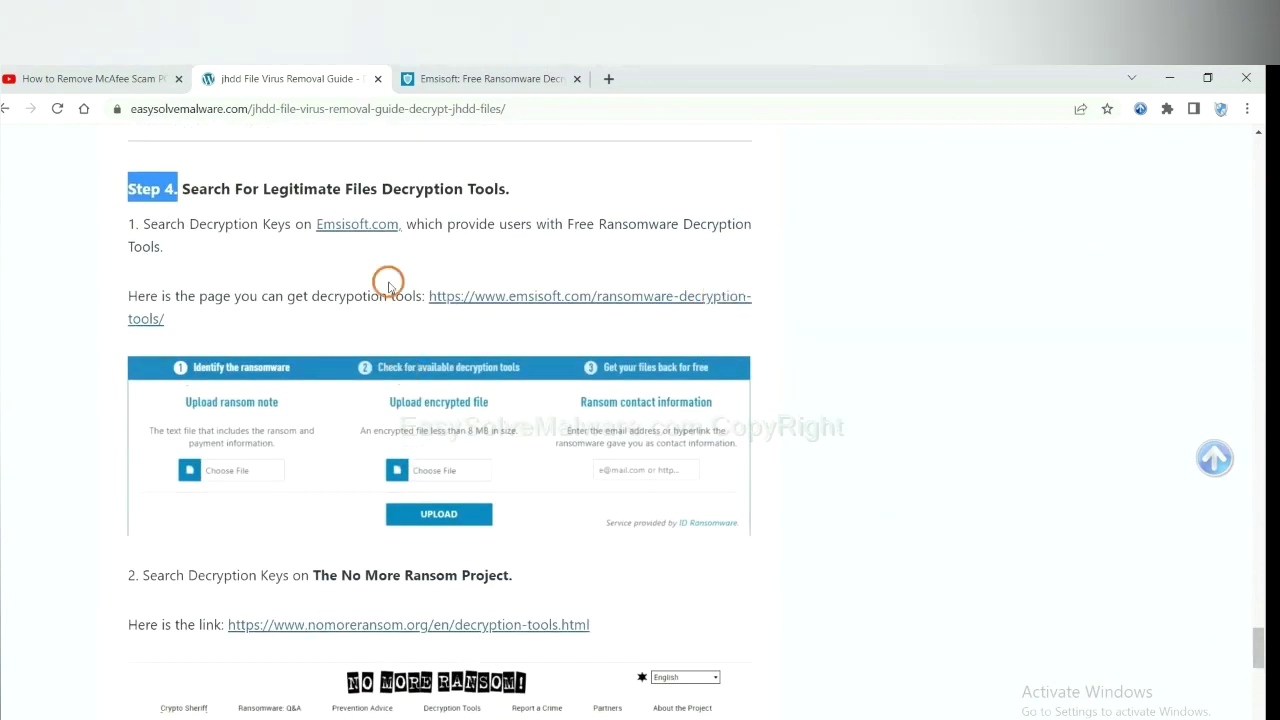
click(373, 153)
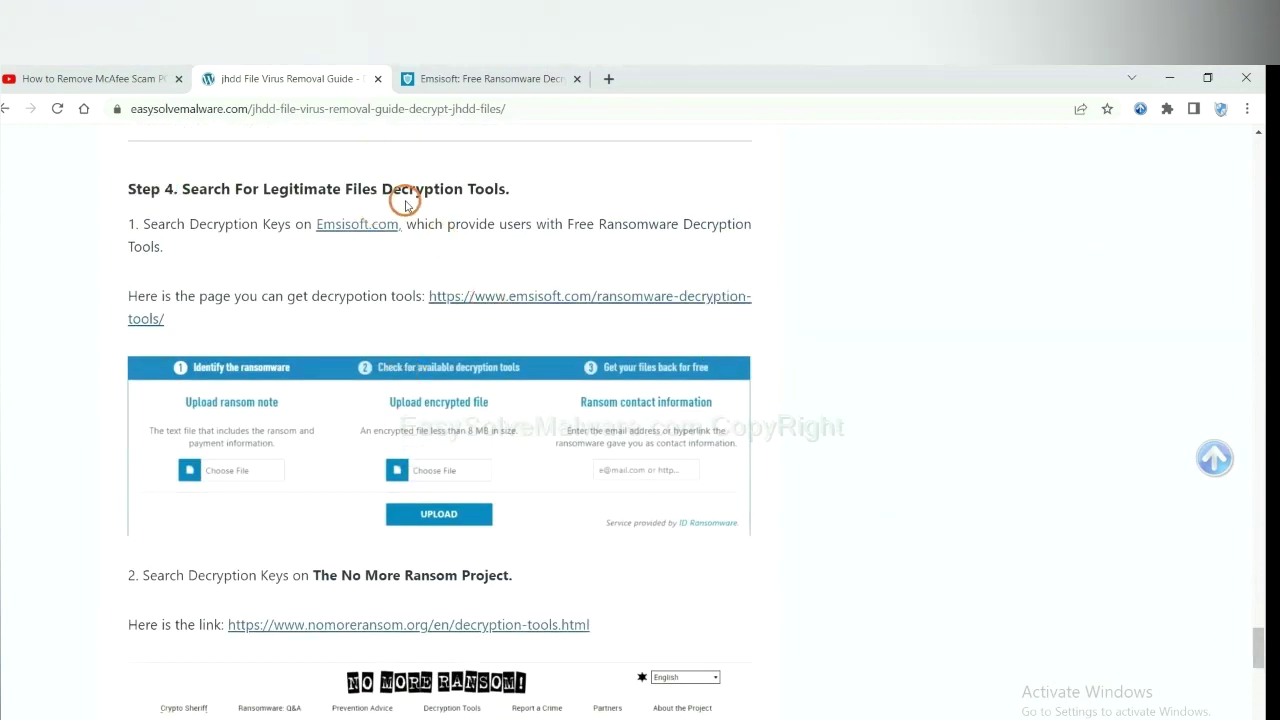
scroll(437, 314, down, 2)
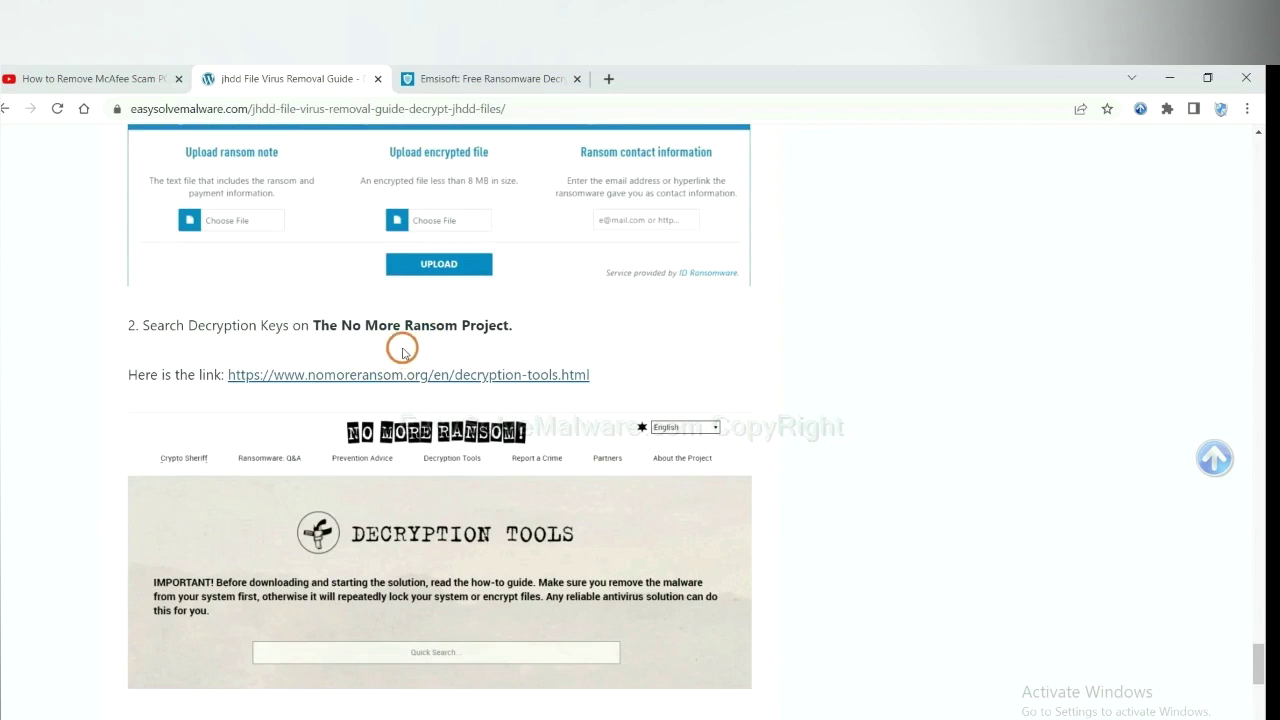
scroll(517, 371, up, 3)
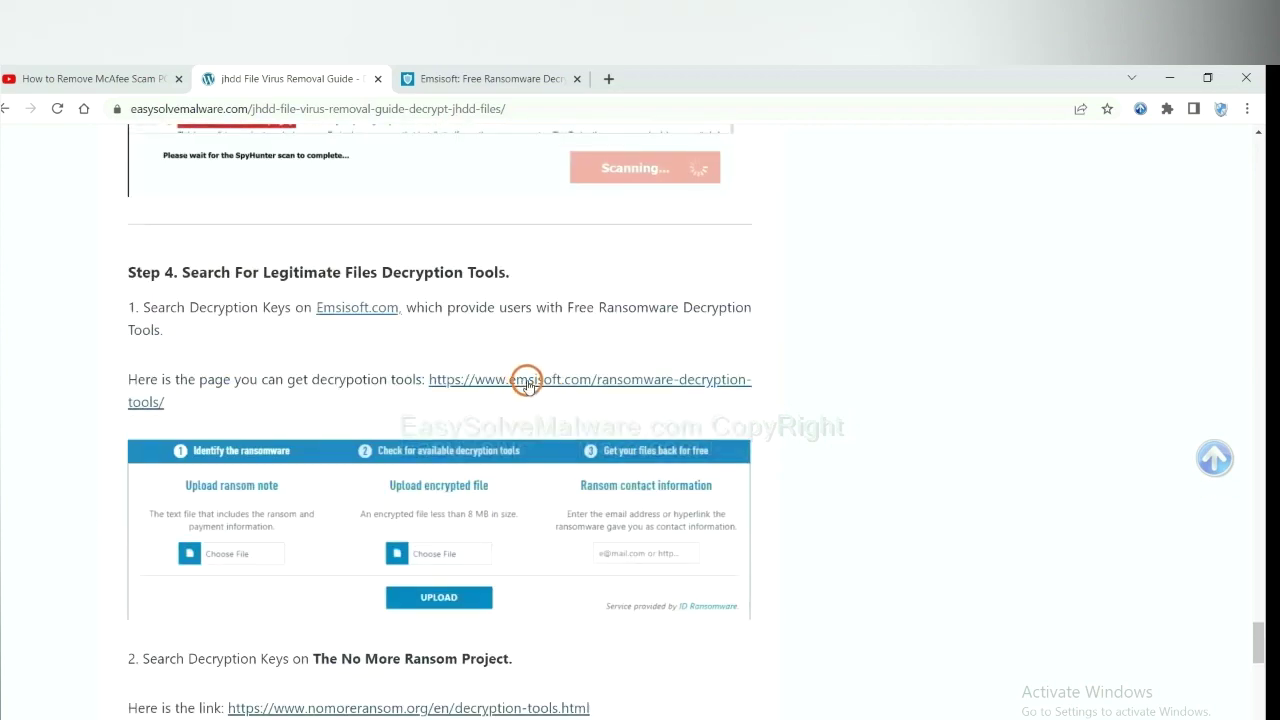
click(527, 382)
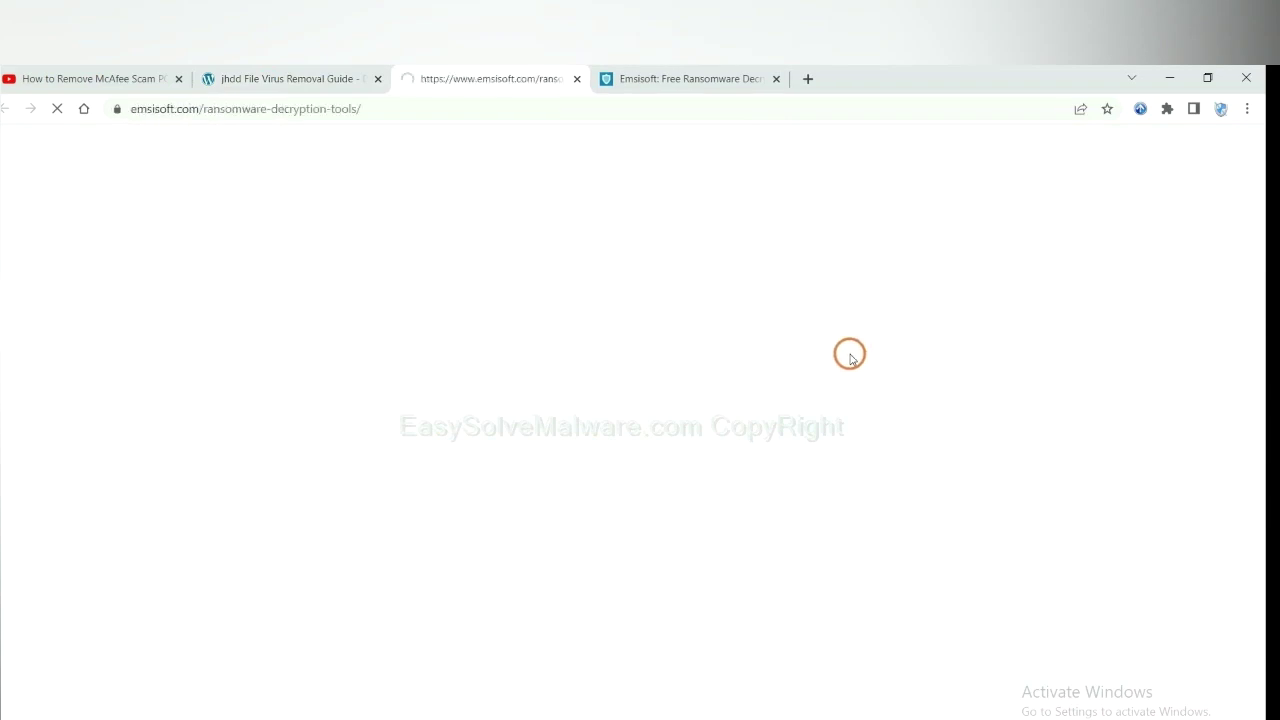
scroll(831, 343, down, 2)
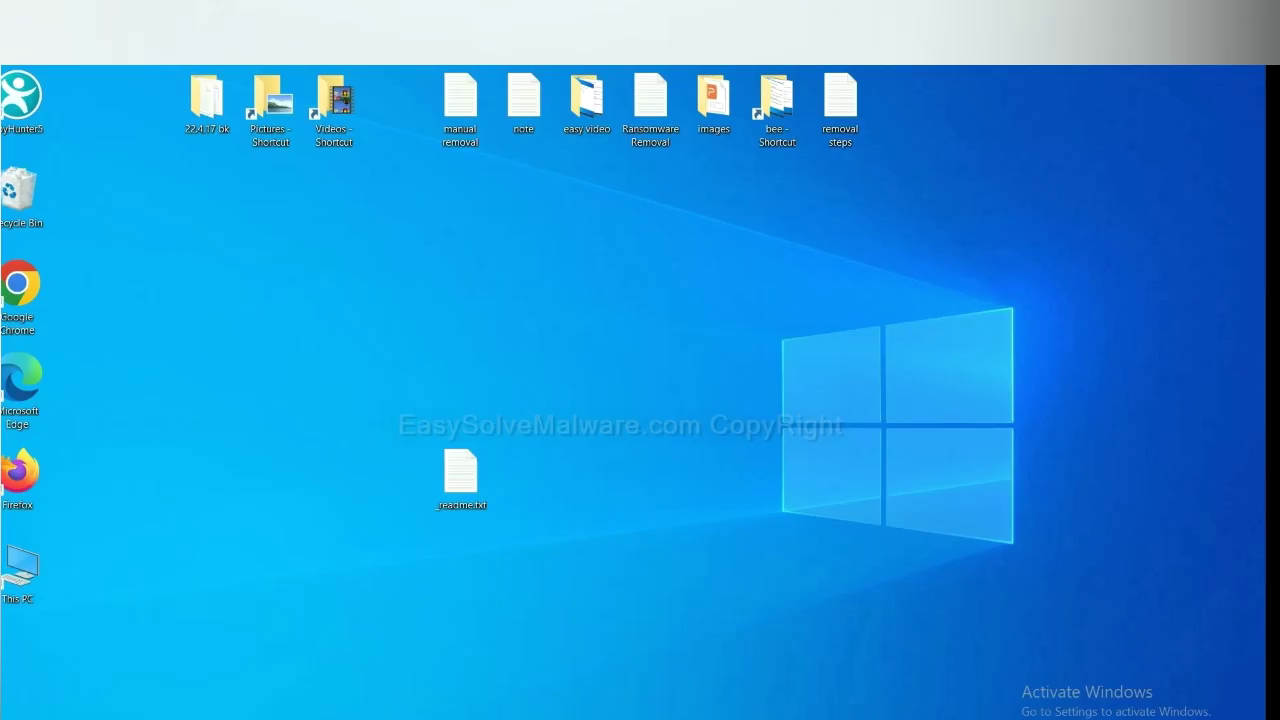
Copy the contact e-mail from the _readme.txt ransom note into Emsisoft's contact information field
double_click(463, 476)
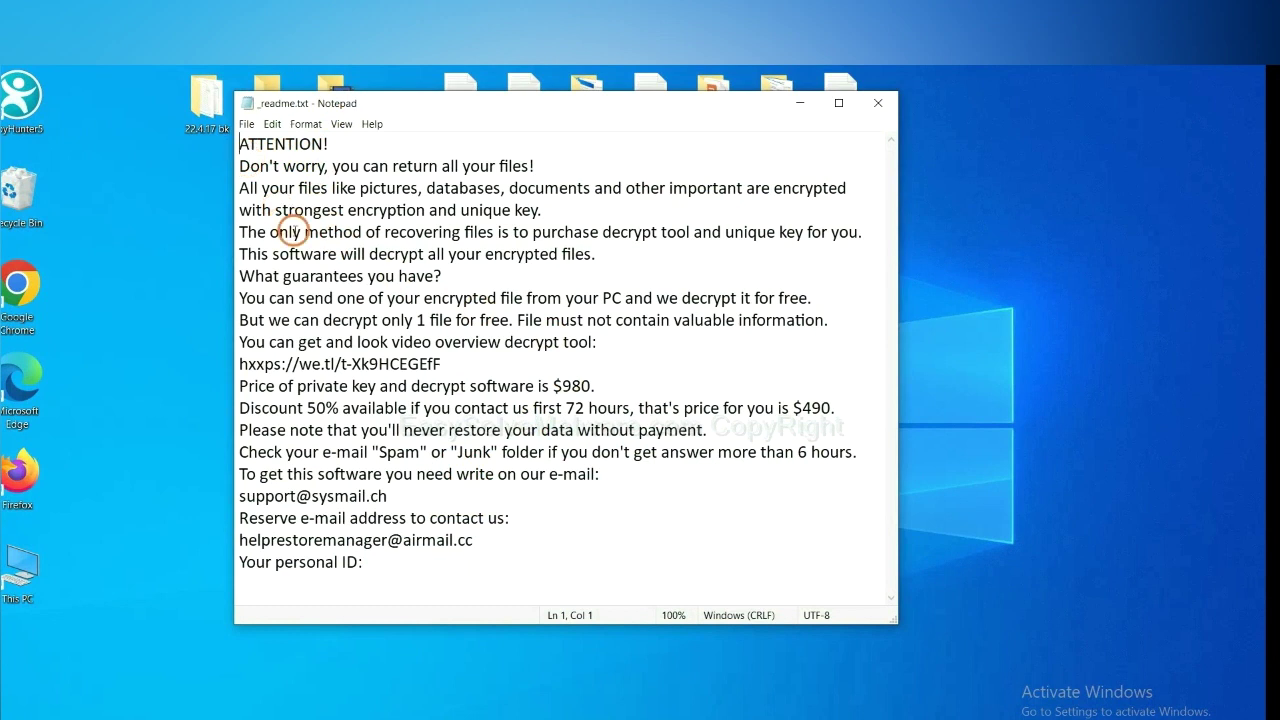
drag(406, 494, 211, 487)
key(ctrl+c)
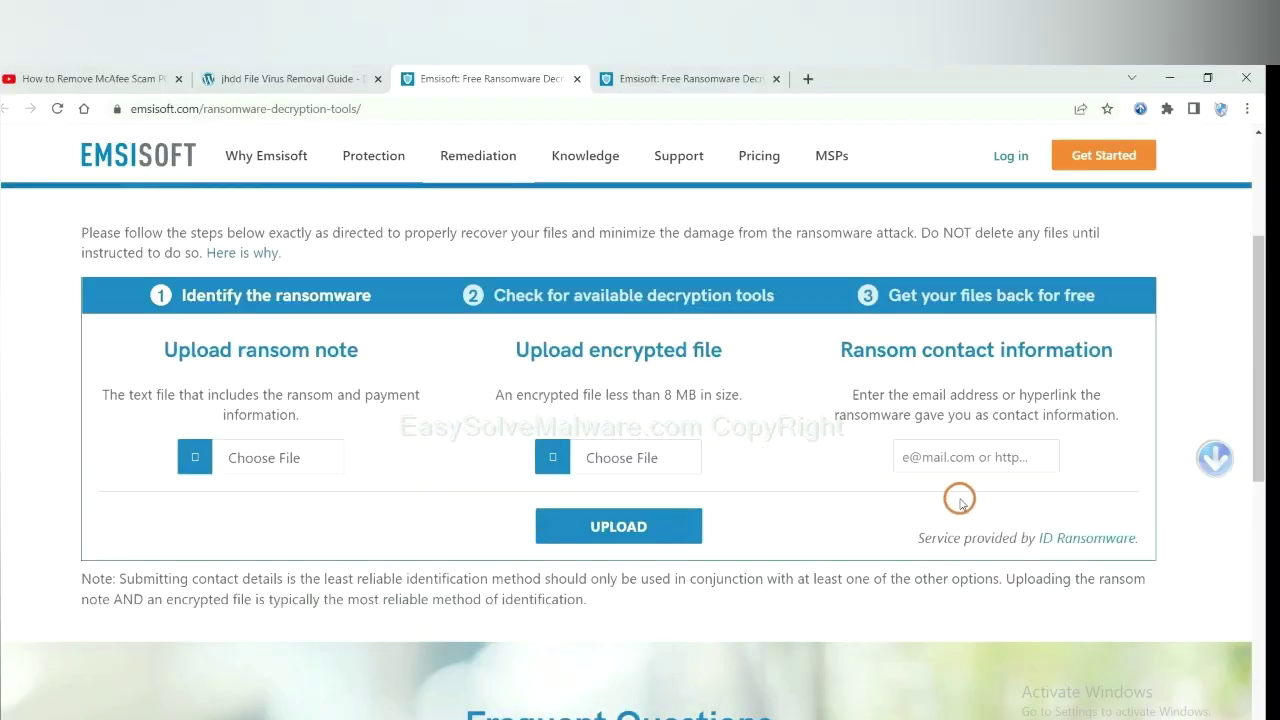
click(971, 452)
key(ctrl+v)
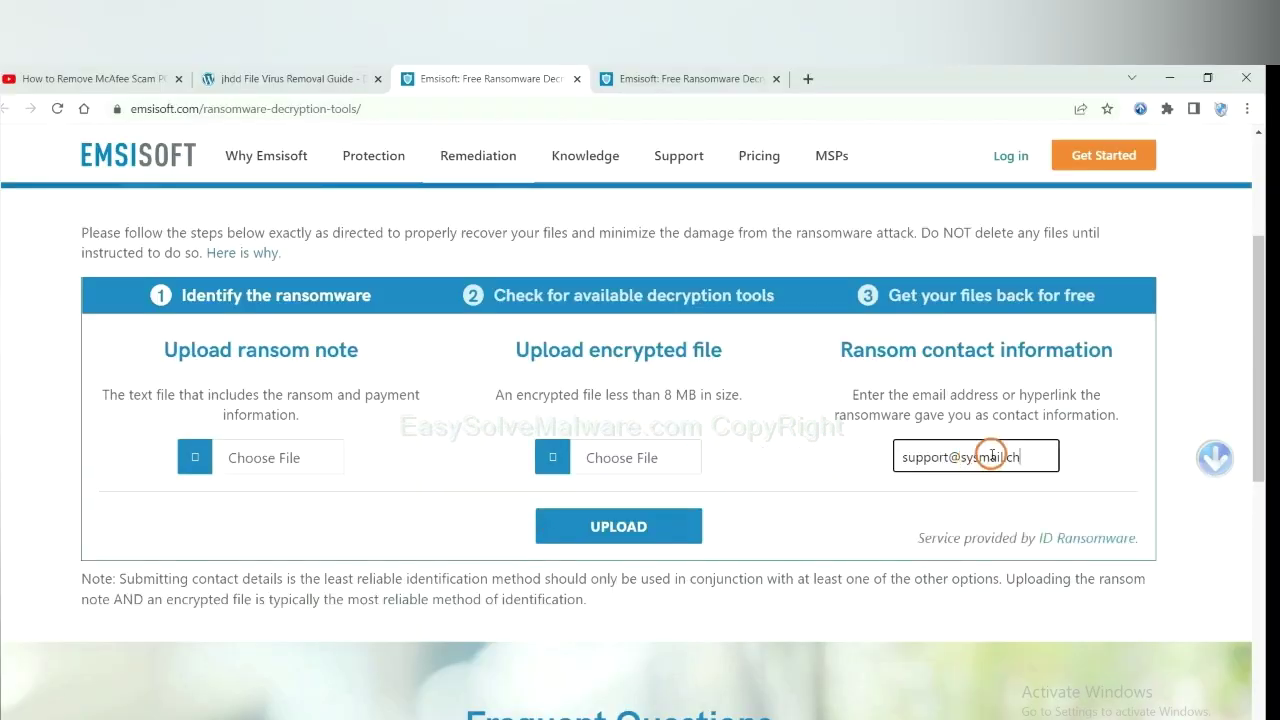
Upload the contact details to identify STOP (Djvu), then open its more-information article
click(670, 526)
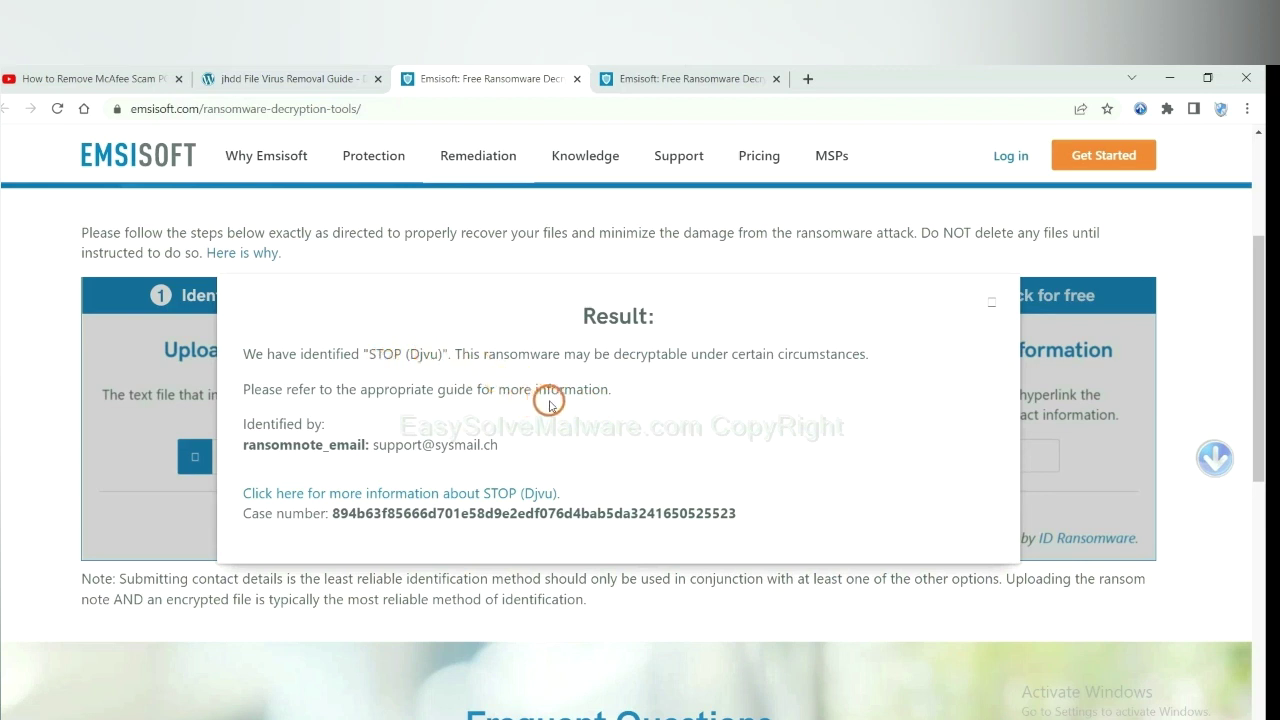
click(414, 495)
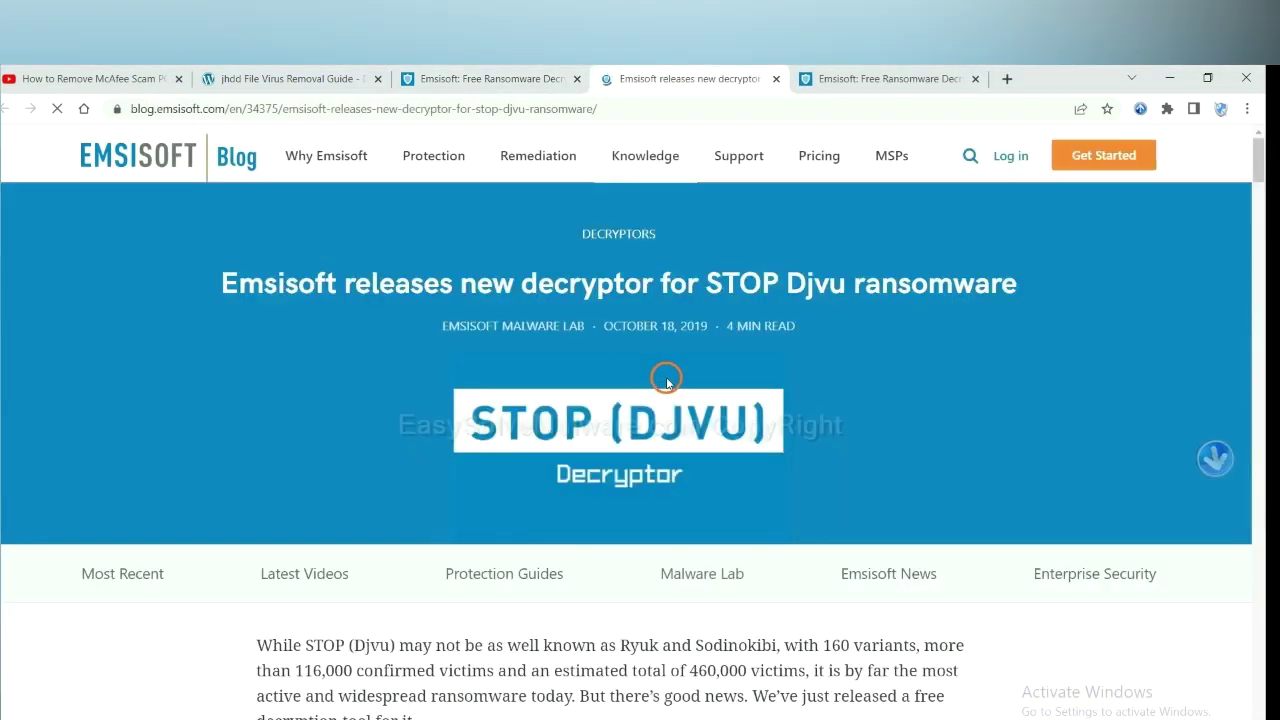
Open the Emsisoft Decryptor for STOP Djvu page from the blog post, then return to the jhdd guide
scroll(662, 370, down, 3)
scroll(650, 355, down, 1)
scroll(637, 350, down, 12)
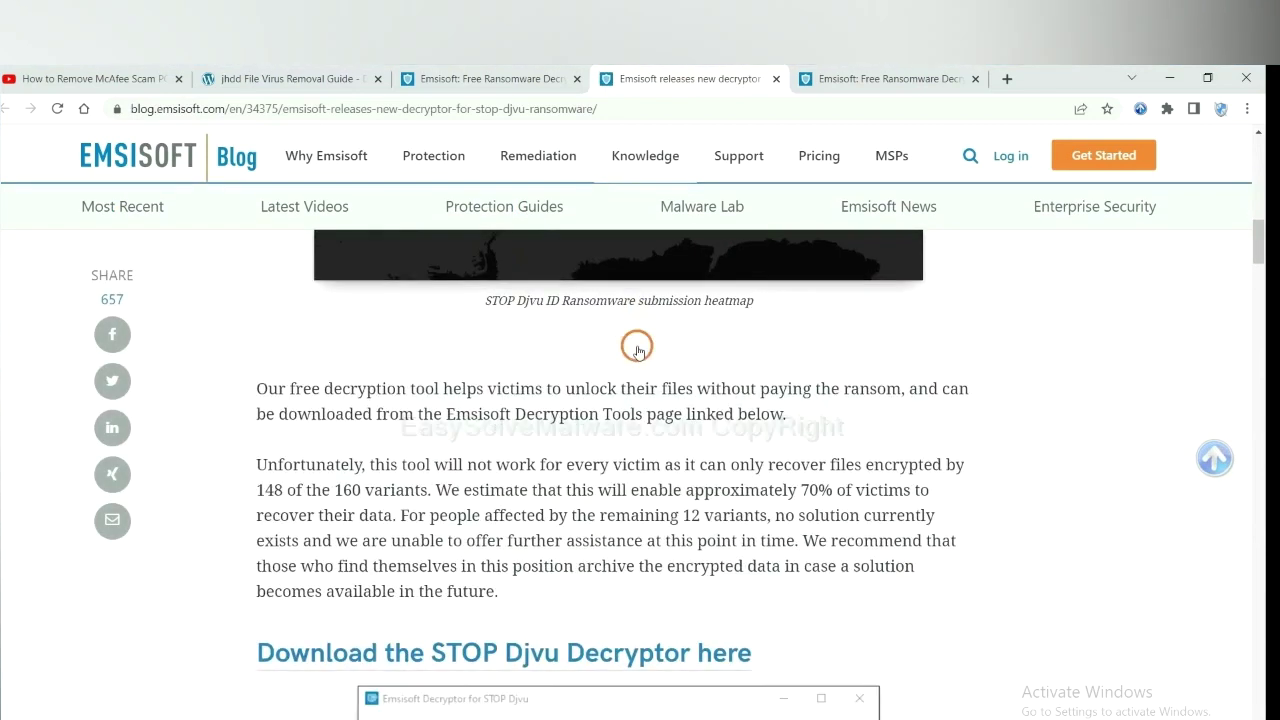
scroll(637, 350, down, 3)
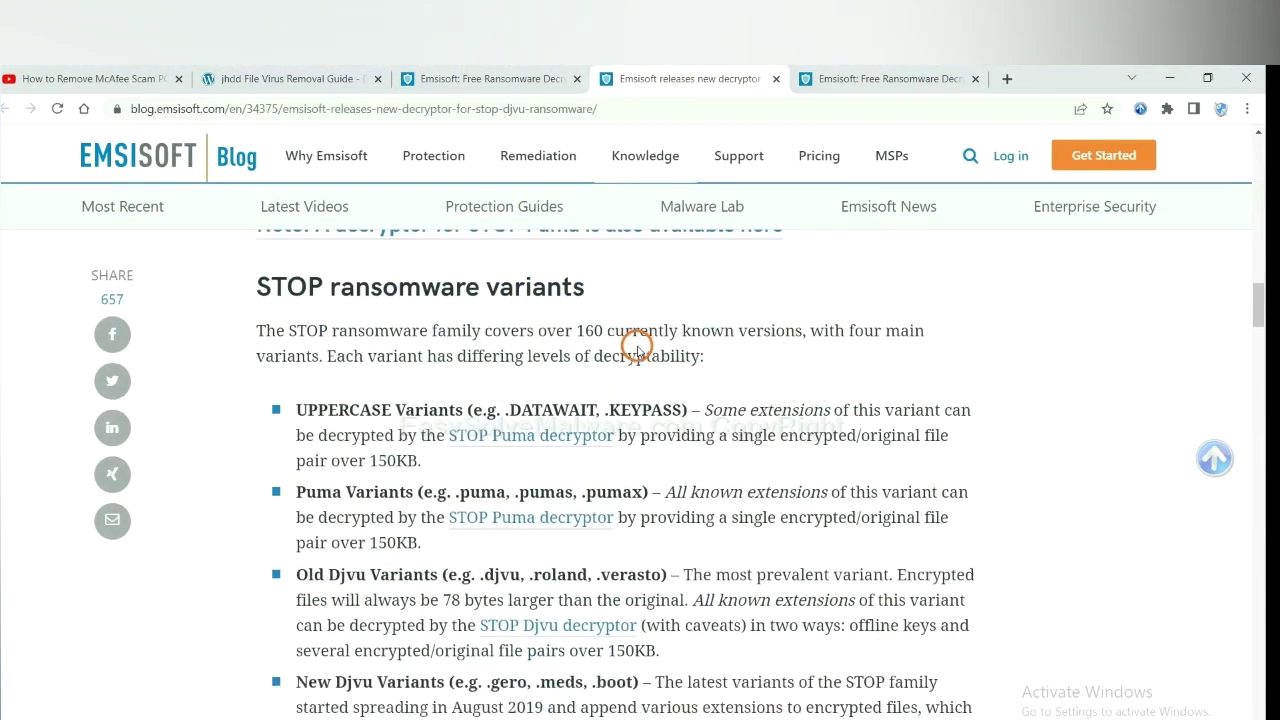
scroll(637, 350, up, 2)
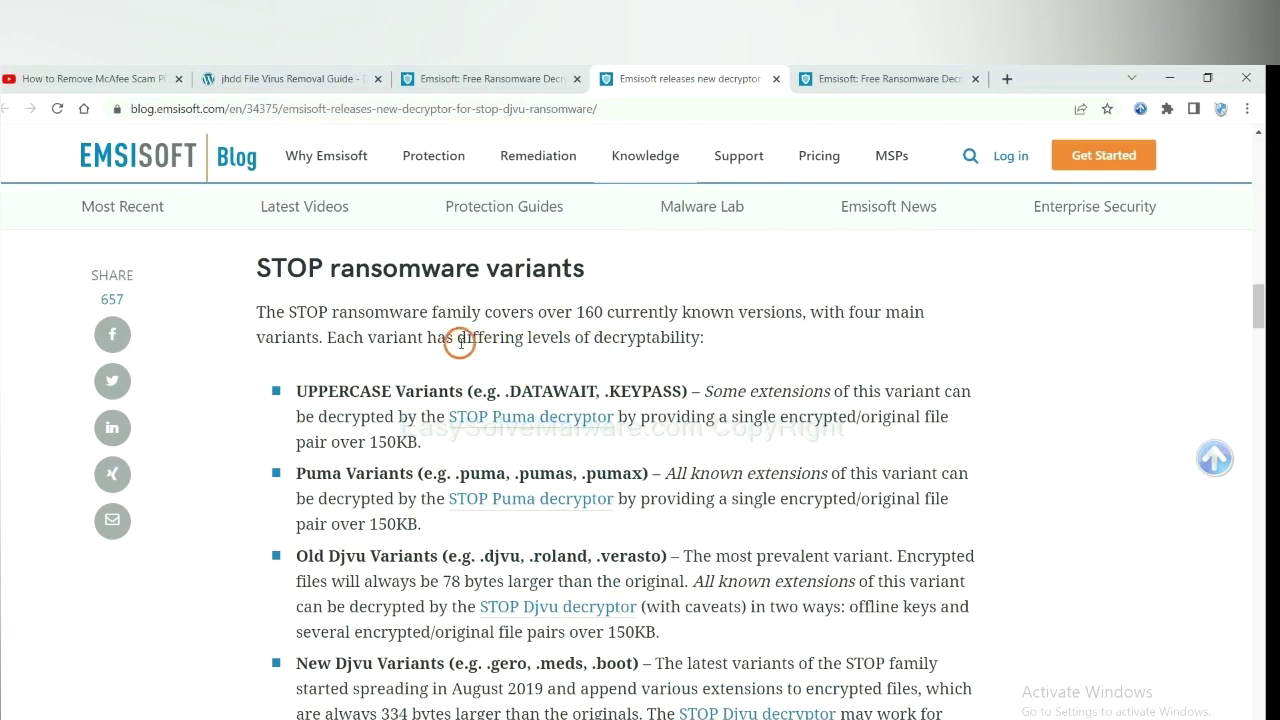
scroll(440, 400, down, 1)
scroll(460, 410, down, 2)
scroll(476, 416, down, 1)
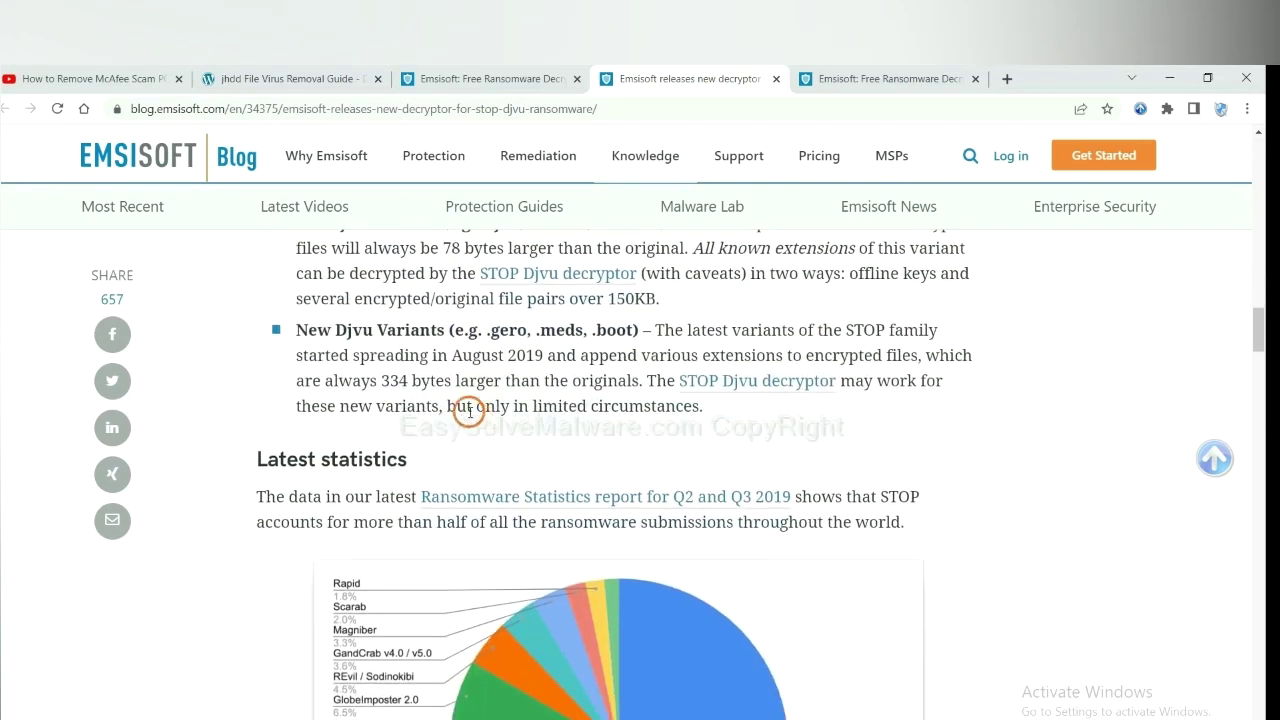
click(735, 383)
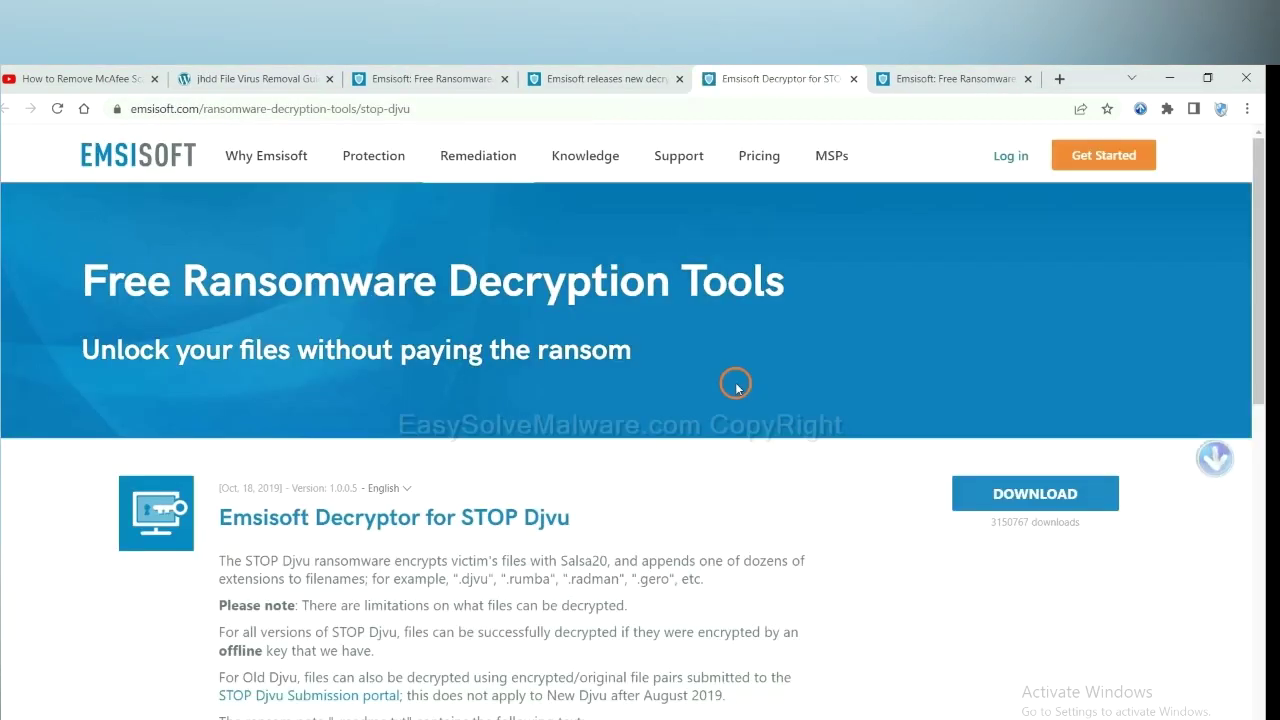
scroll(735, 383, down, 3)
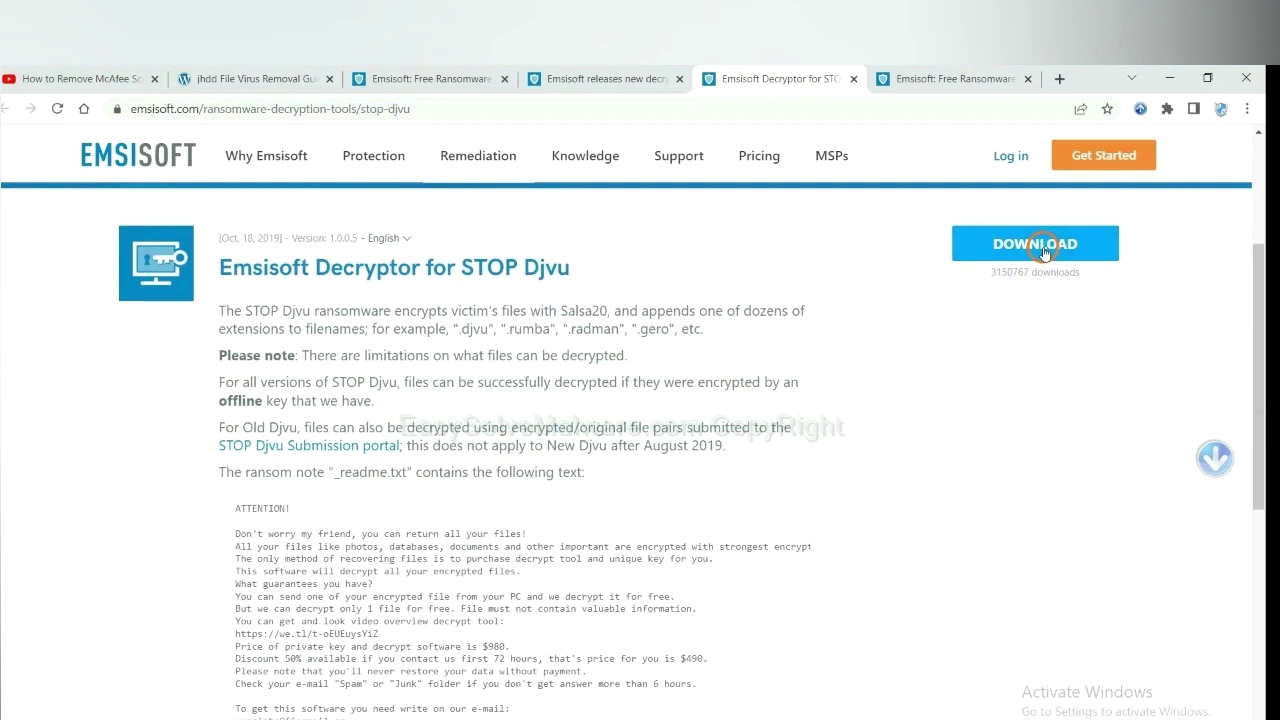
click(186, 78)
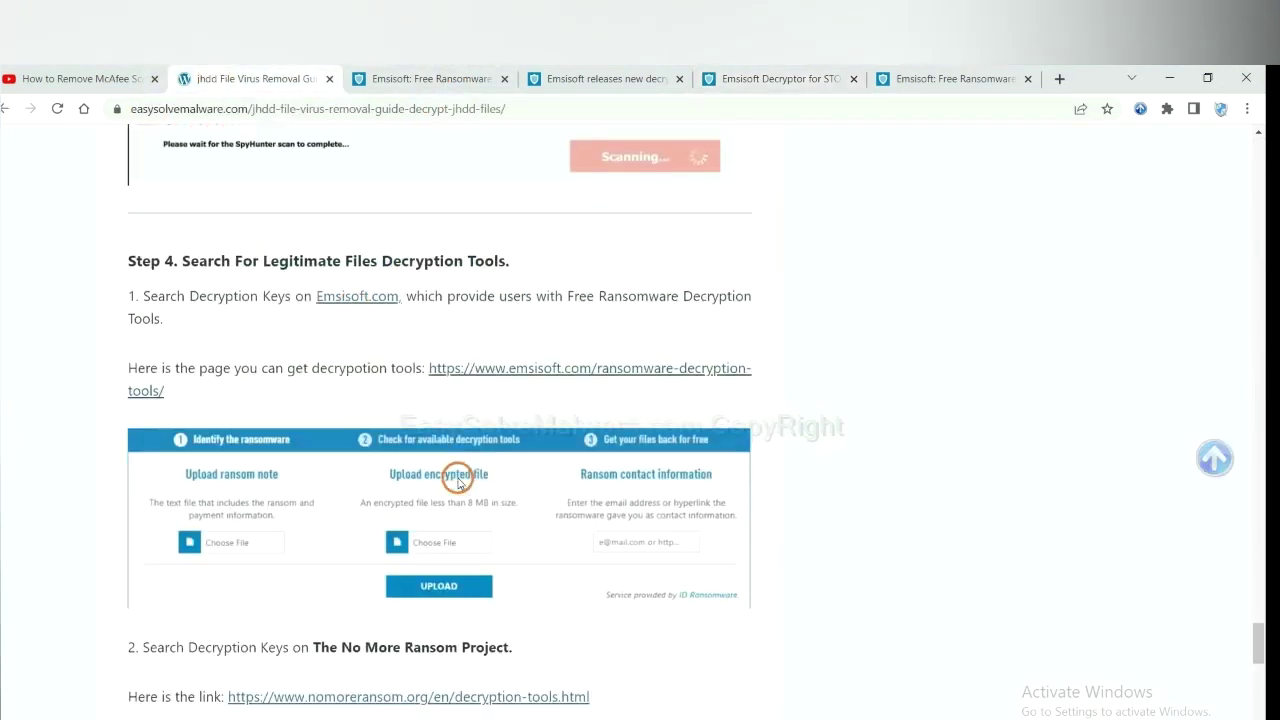
Search No More Ransom's Decryption Tools for 'djvu' and expand the djvu Ransom entry
scroll(455, 470, down, 4)
click(466, 292)
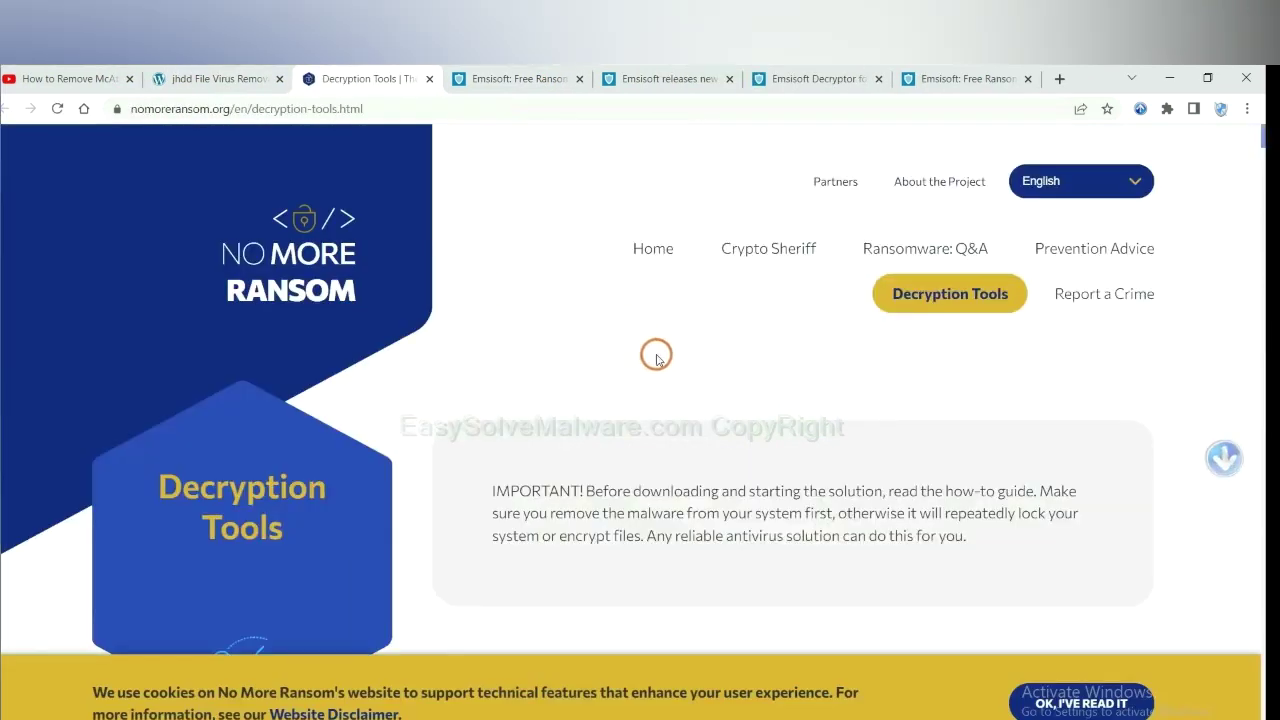
scroll(656, 358, down, 2)
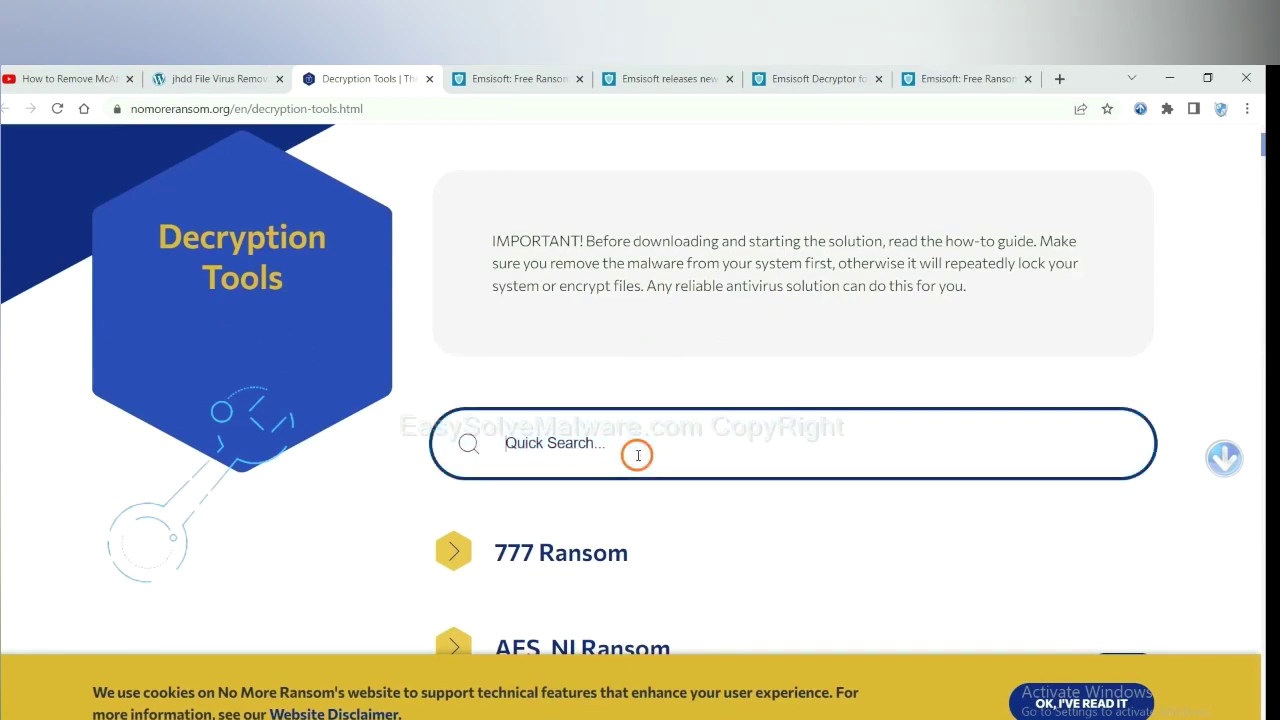
text(djvu)
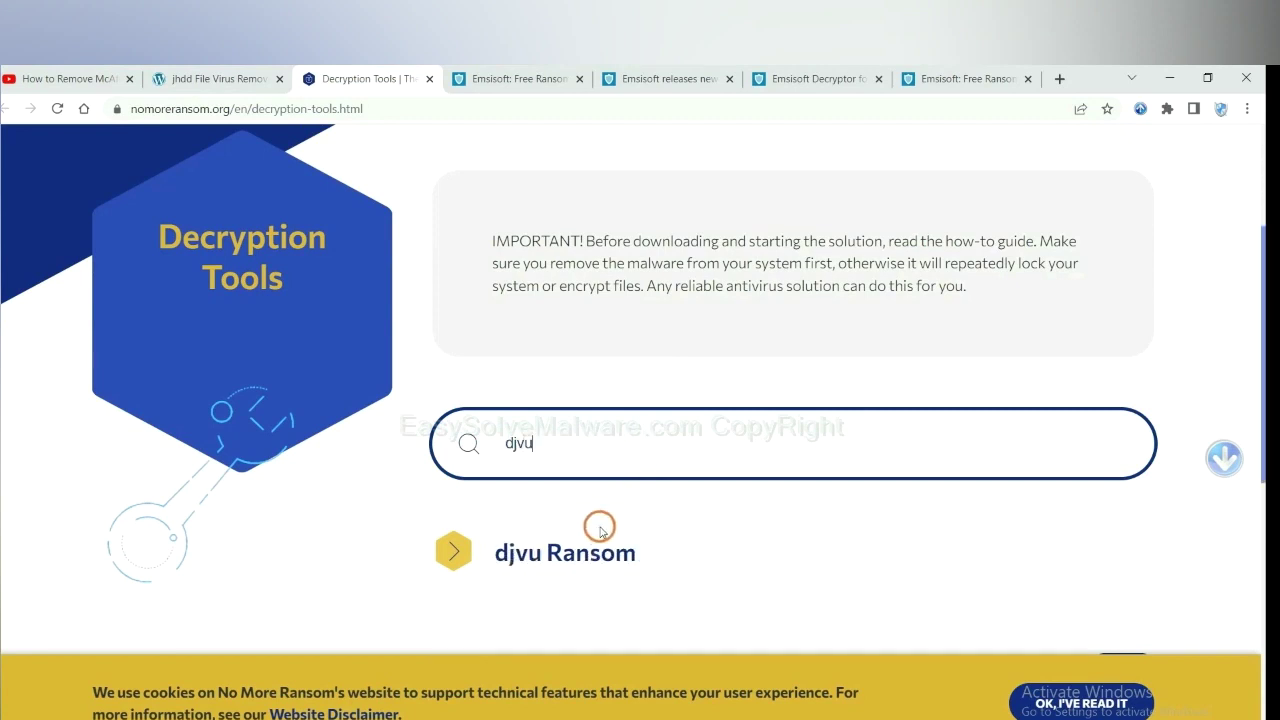
scroll(598, 550, down, 1)
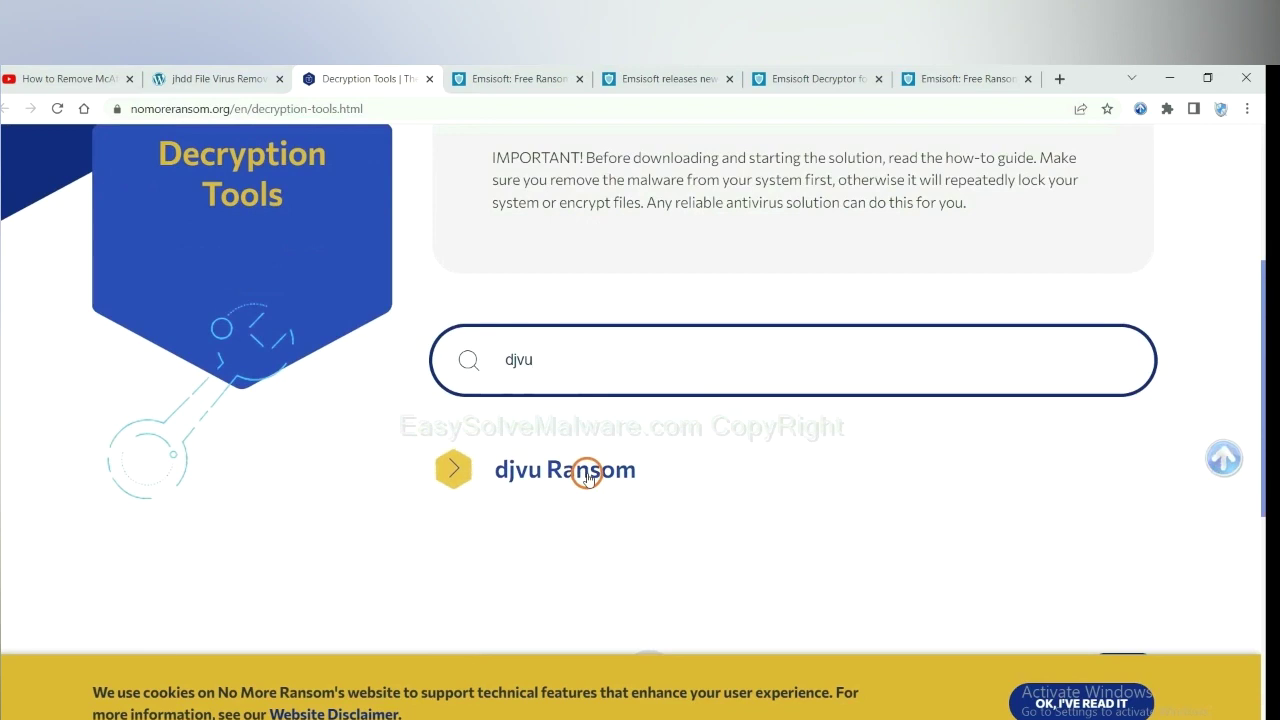
click(588, 478)
scroll(694, 510, down, 1)
scroll(694, 510, down, 2)
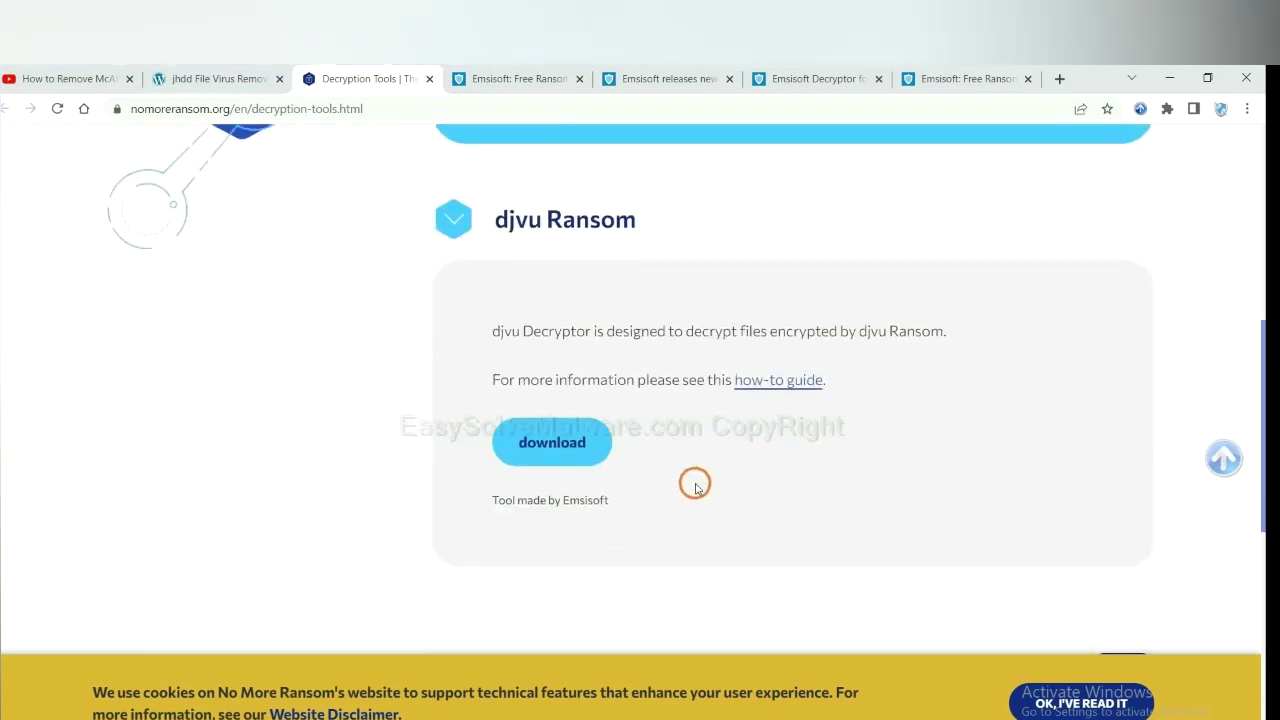